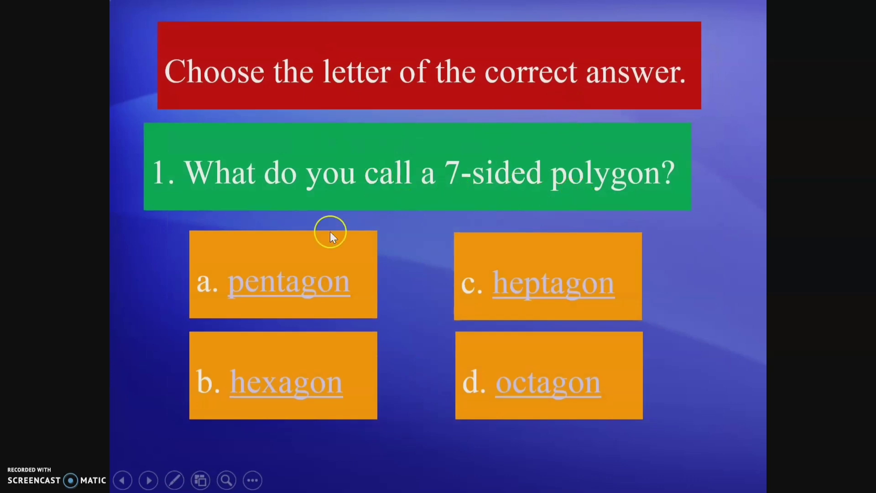
- In the slideshow, try wrong answers pentagon and hexagon (Oops, back), then the correct heptagon (Good Job)
click(286, 293)
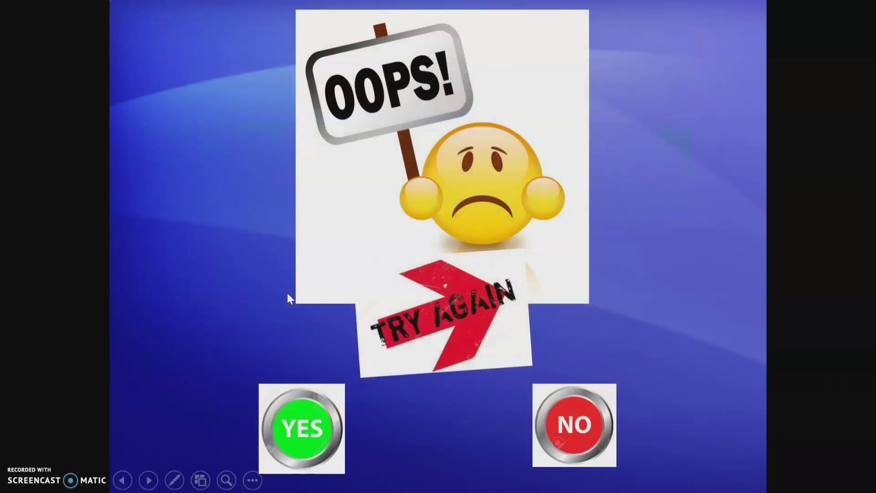
click(325, 429)
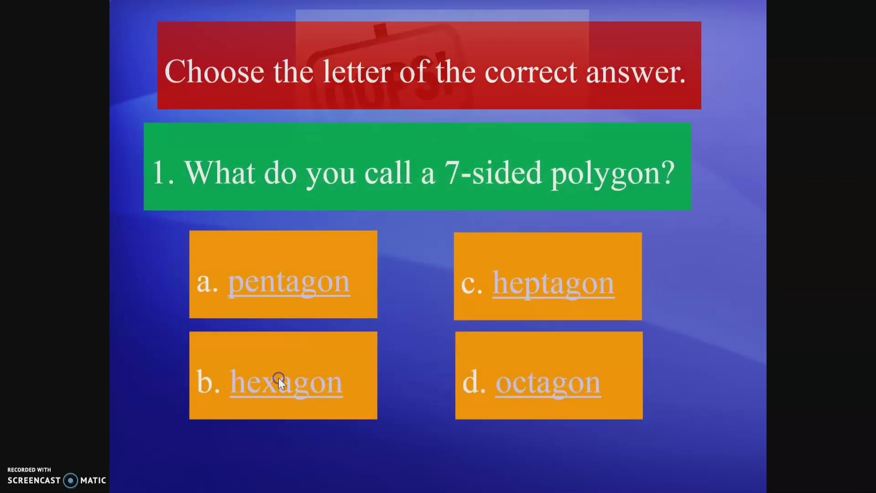
click(278, 378)
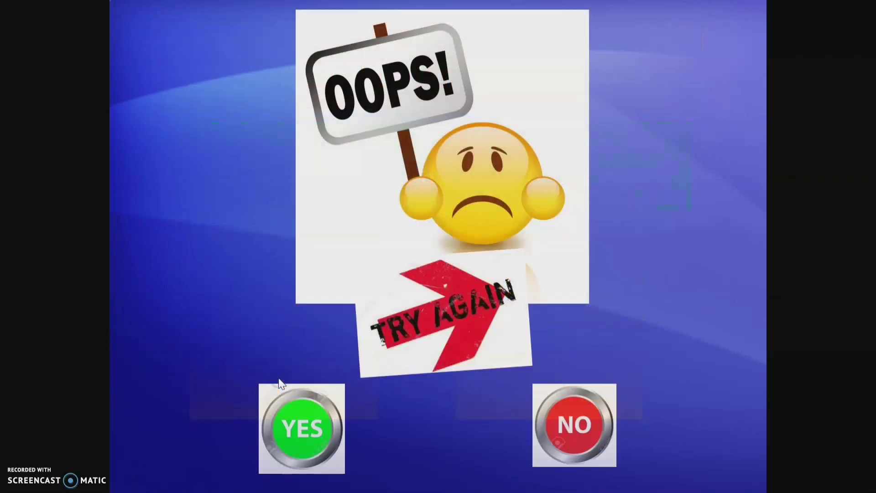
click(301, 435)
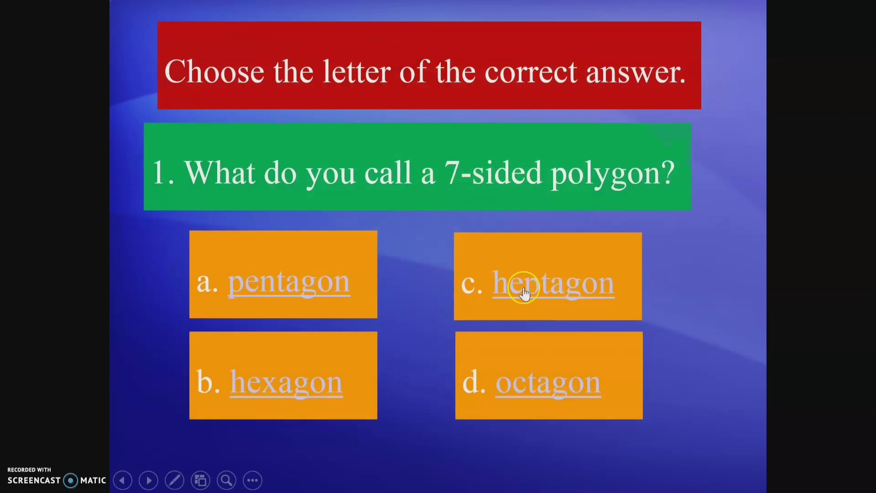
click(524, 289)
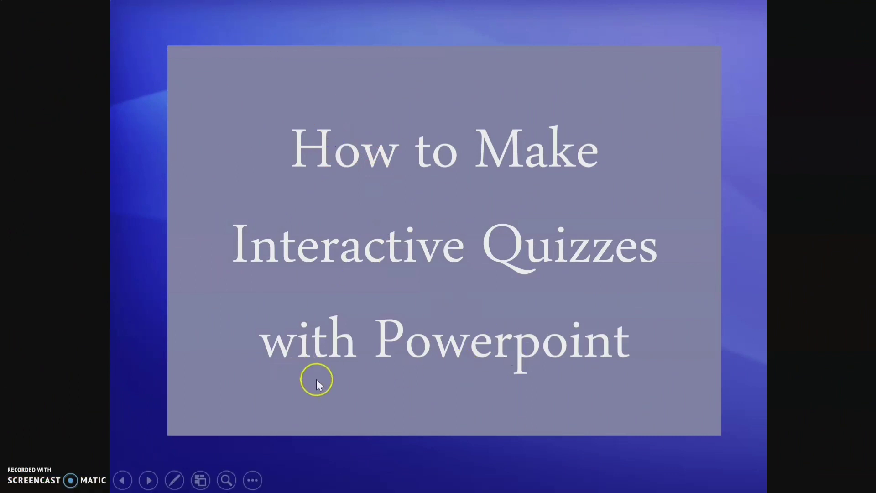
- End the show and review the first question's pentagon, hexagon, heptagon and octagon answer boxes
key(Escape)
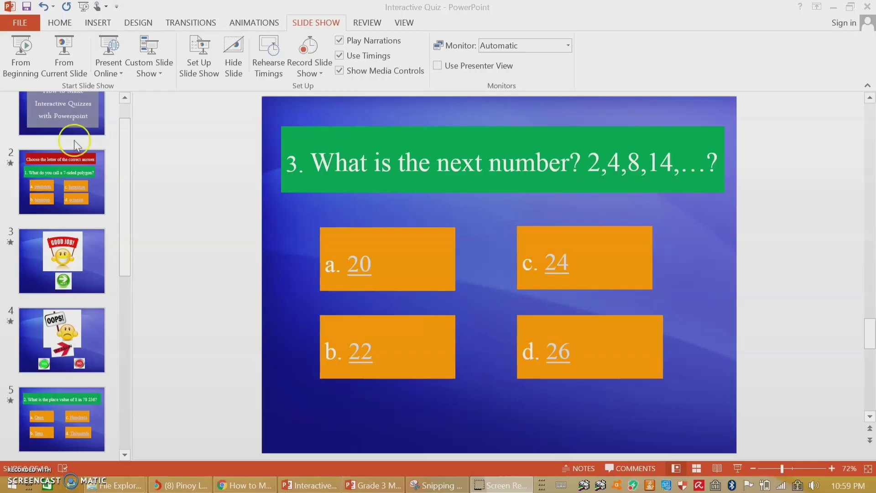
click(75, 162)
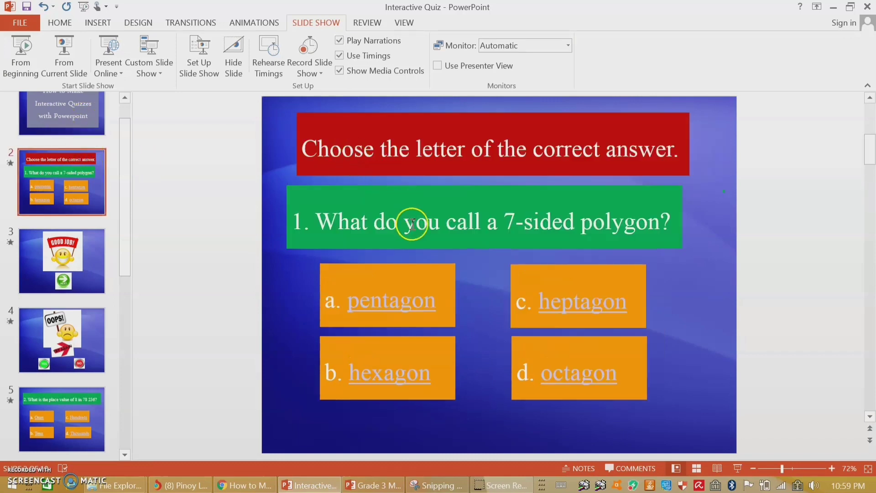
click(441, 310)
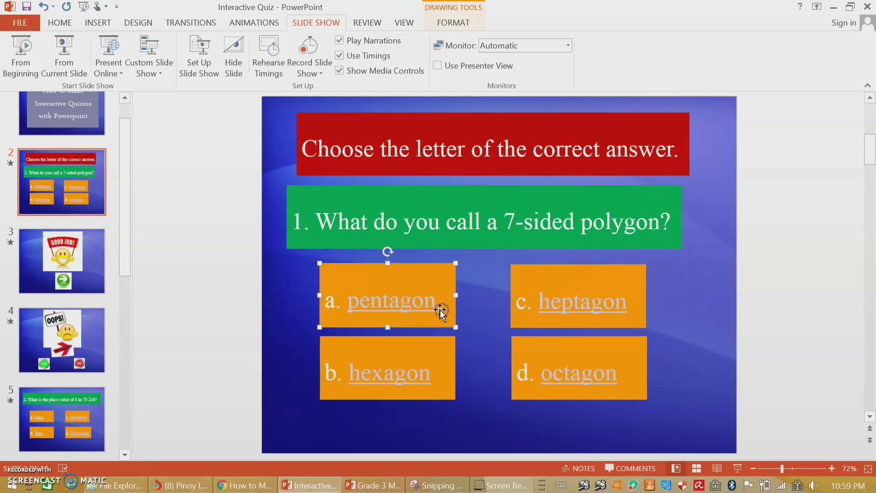
click(449, 356)
click(544, 308)
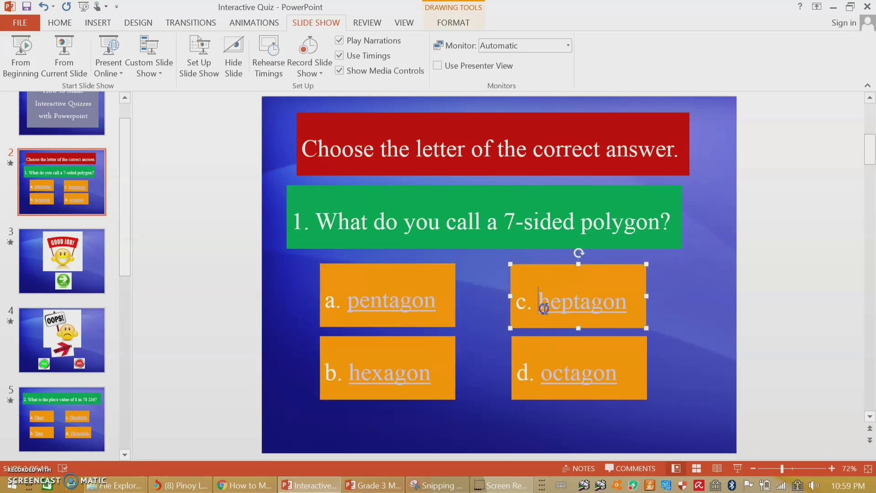
click(553, 367)
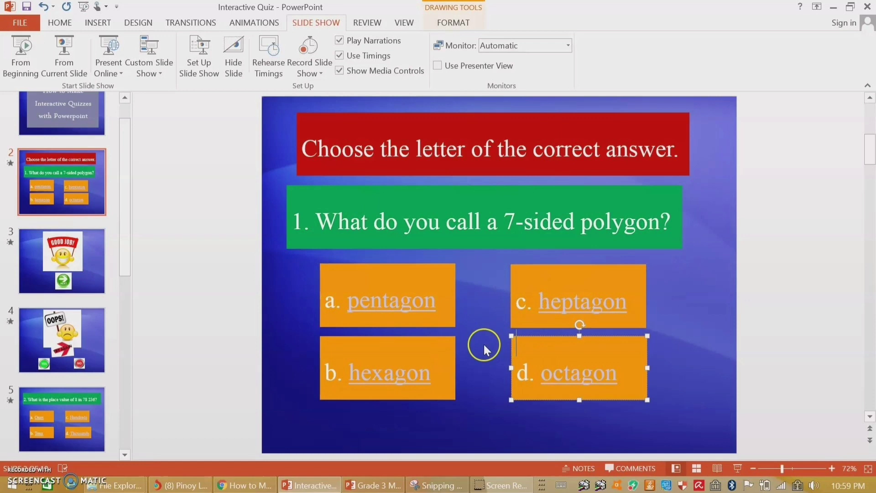
- Review the Good Job slide's NEXT button and the Oops slide's YES and NO buttons
click(95, 275)
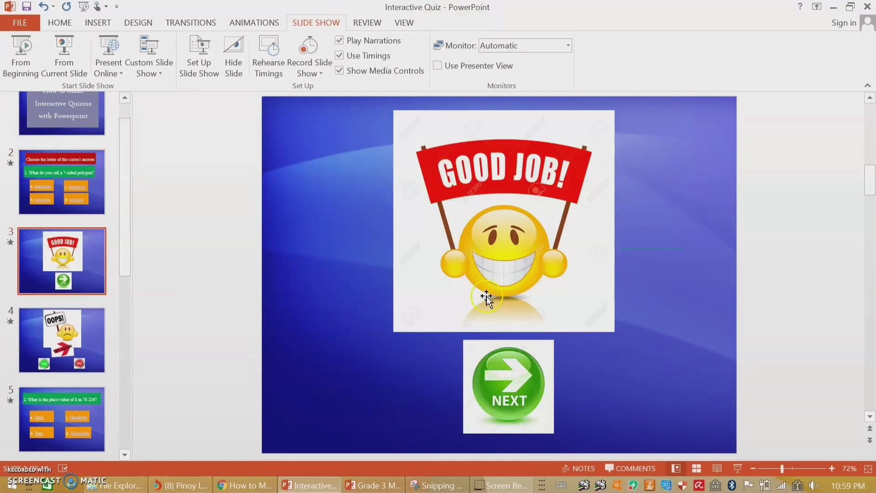
click(518, 388)
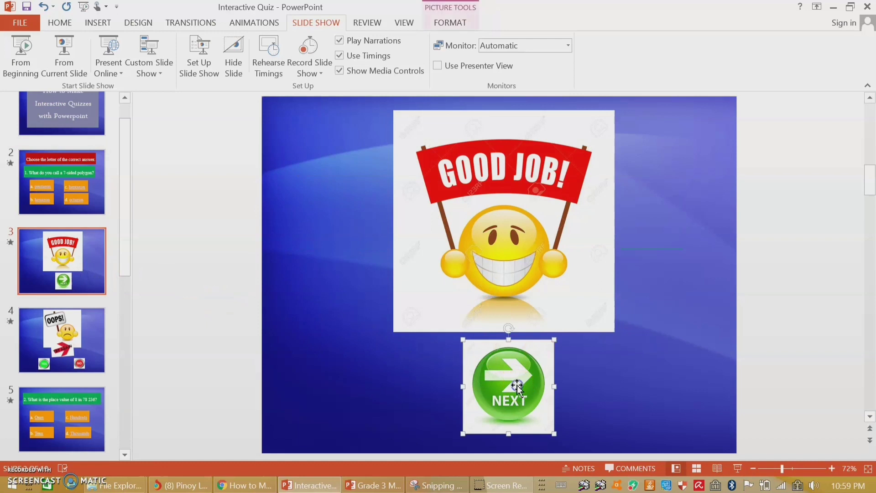
click(71, 346)
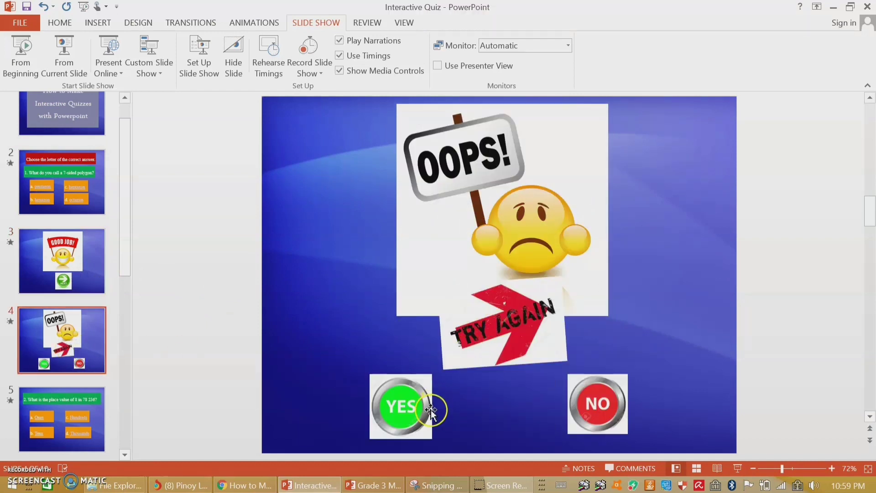
click(584, 399)
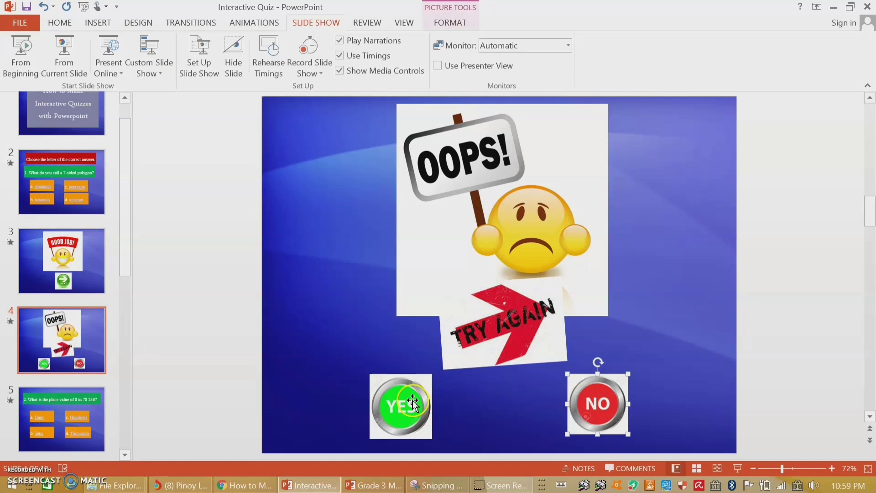
click(411, 405)
click(88, 382)
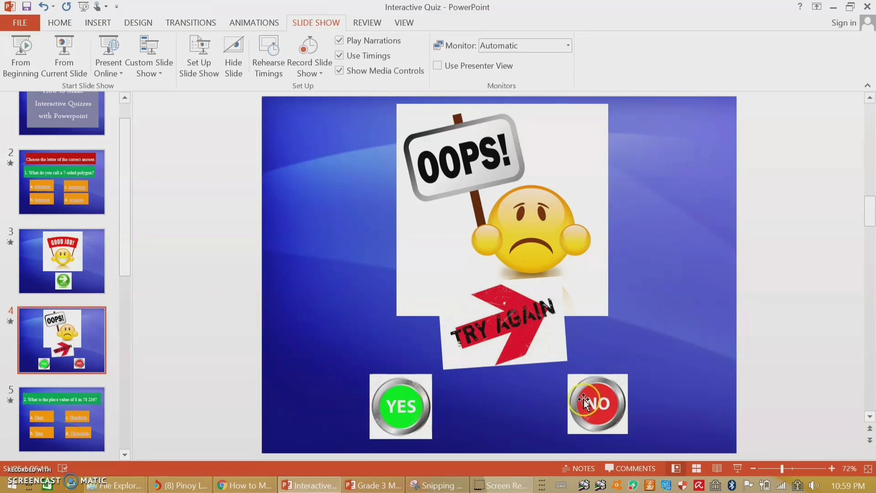
- Review the place-value question's Ones and Tens answers and the second Good Job slide
click(68, 405)
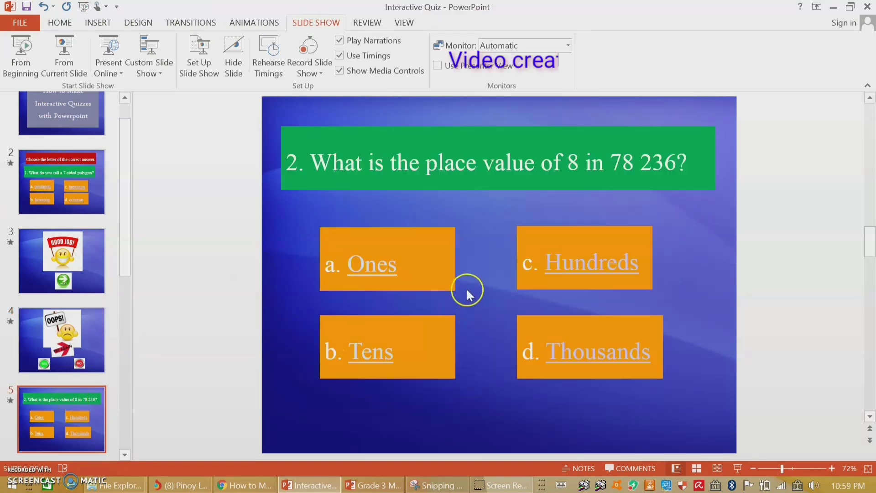
click(430, 277)
click(382, 348)
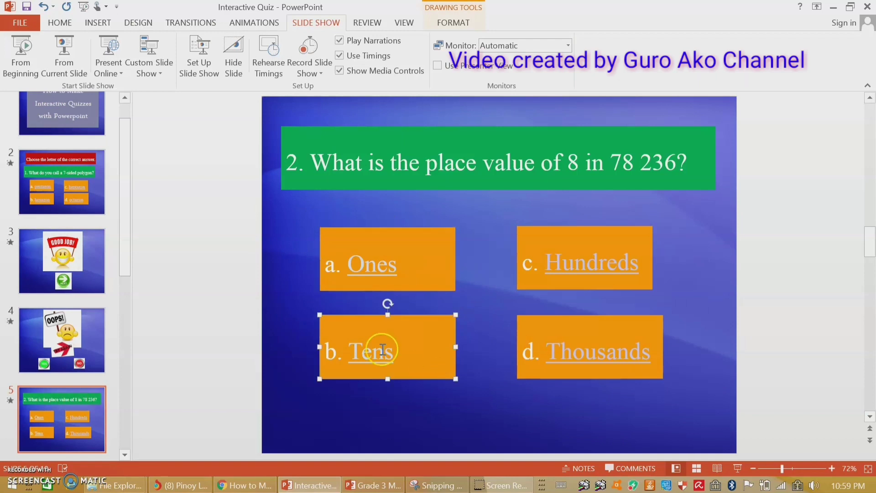
drag(128, 258, 139, 381)
click(84, 215)
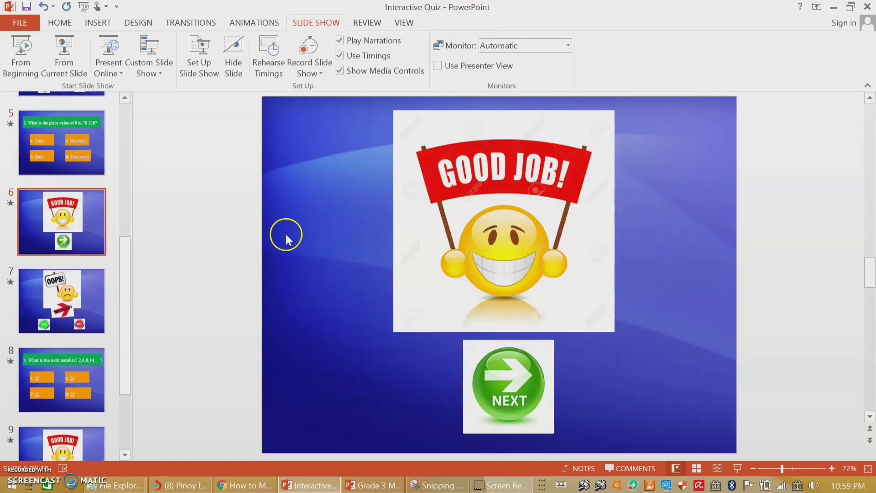
scroll(171, 308, down, 1)
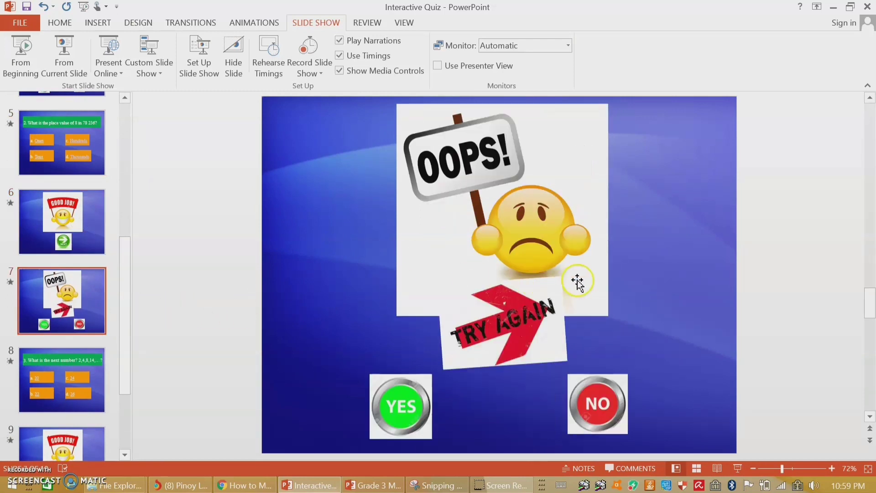
scroll(304, 172, down, 1)
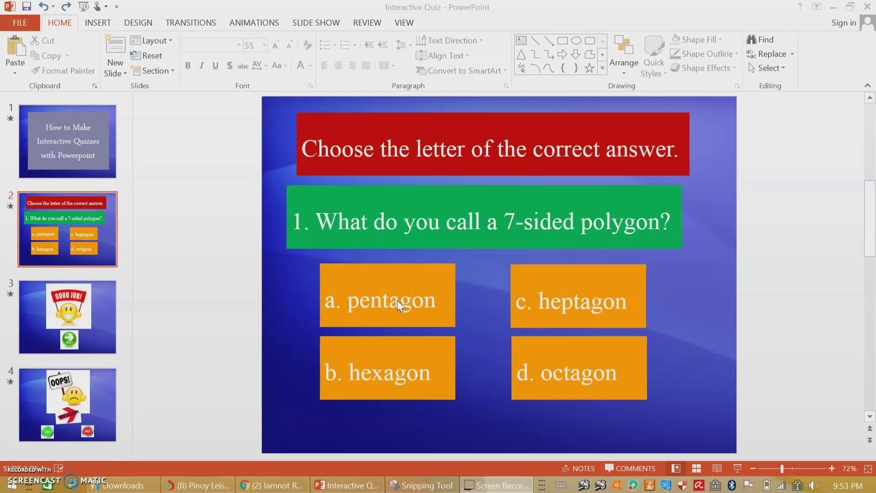
- Hyperlink the heptagon answer to slide 3, the Good Job slide
key(XF86MonBrightnessDown)
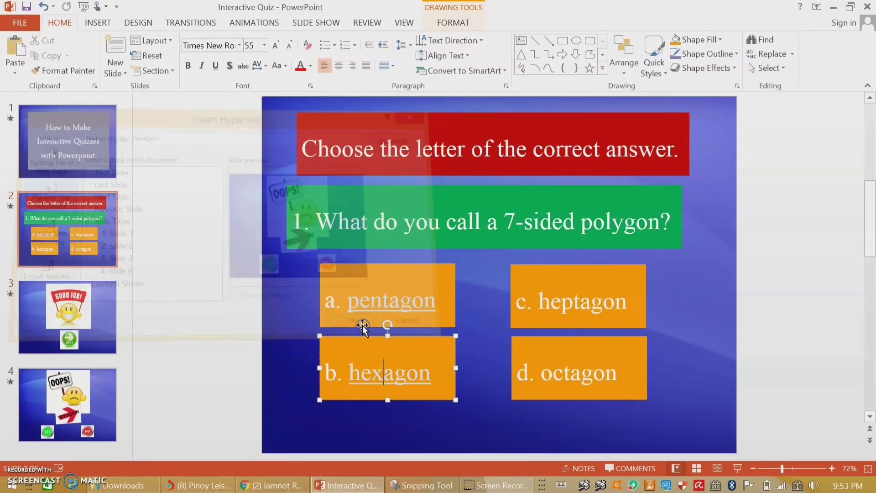
right_click(594, 295)
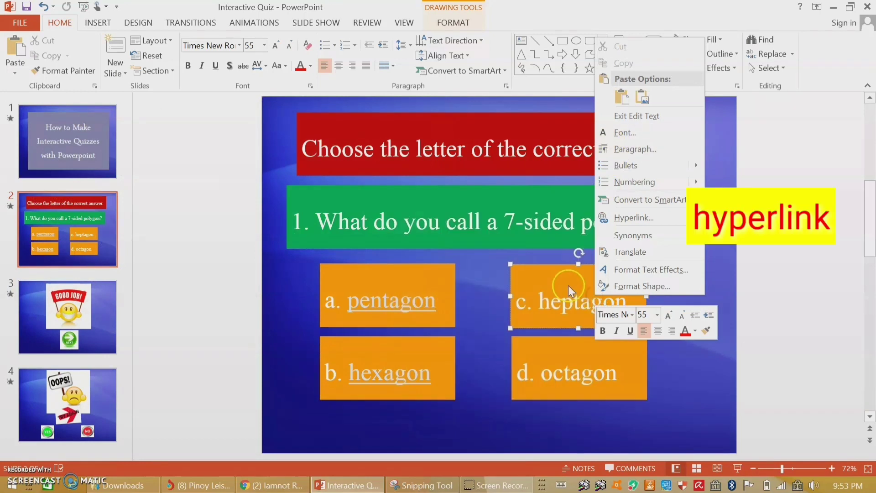
click(629, 218)
click(114, 259)
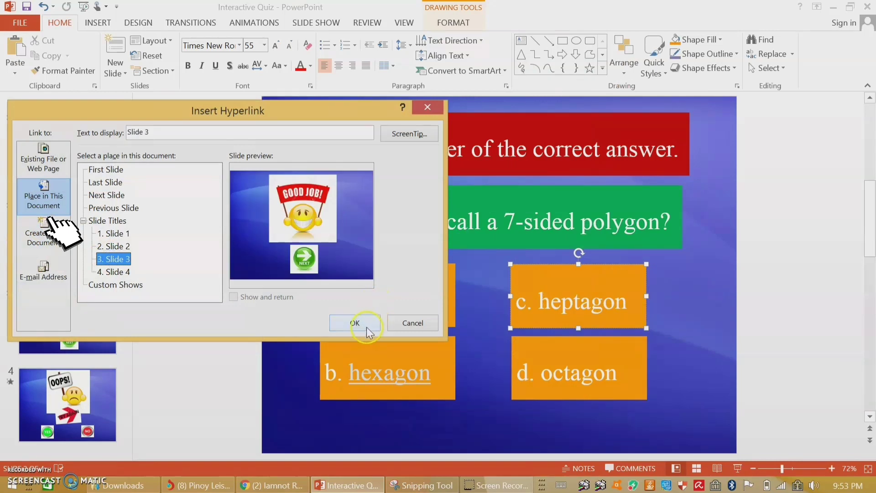
click(366, 327)
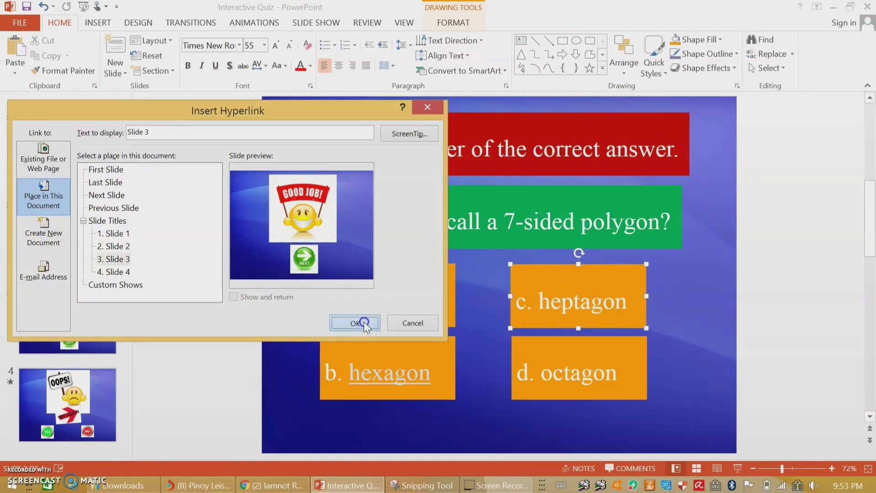
- Hyperlink the pentagon answer to slide 4, the Oops slide, via Place in This Document
click(376, 301)
right_click(375, 301)
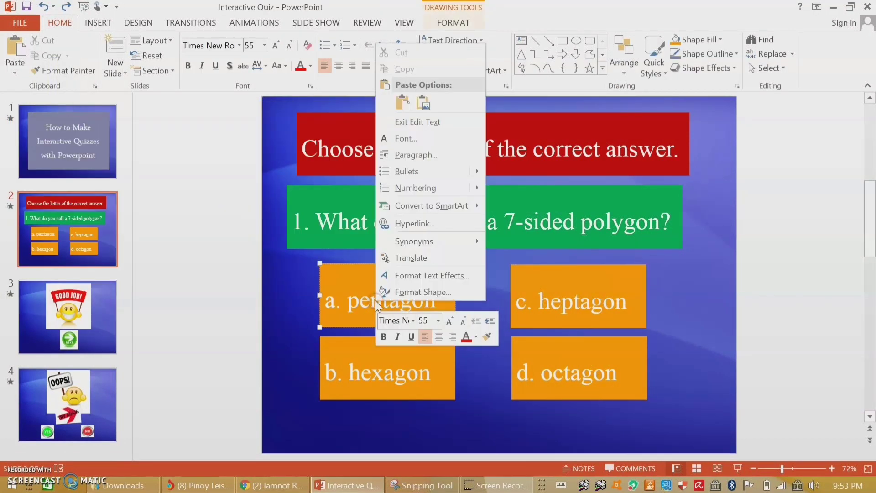
click(415, 224)
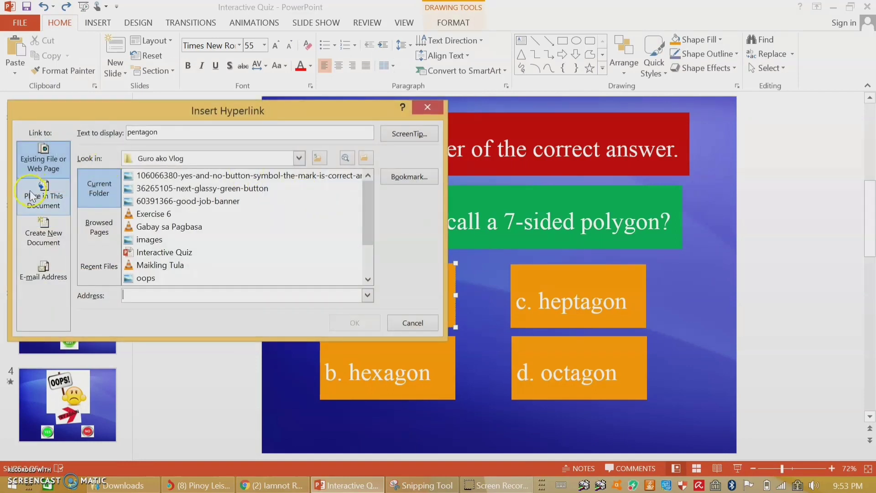
click(40, 208)
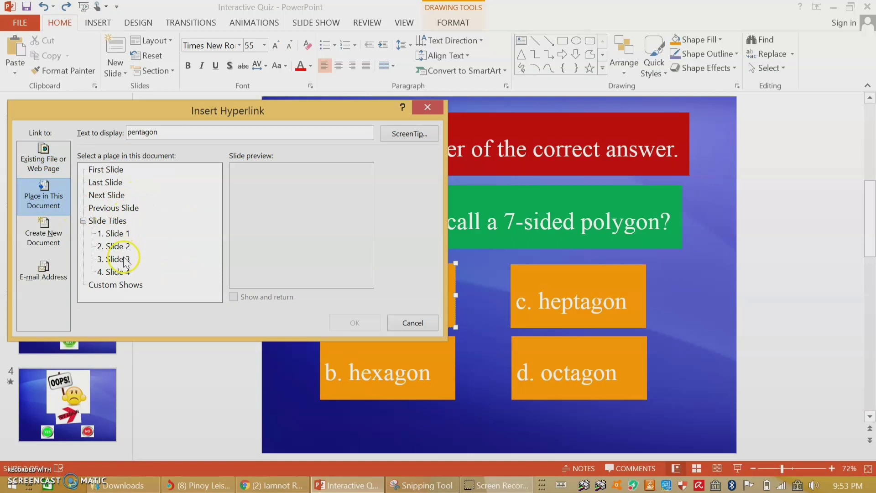
click(118, 272)
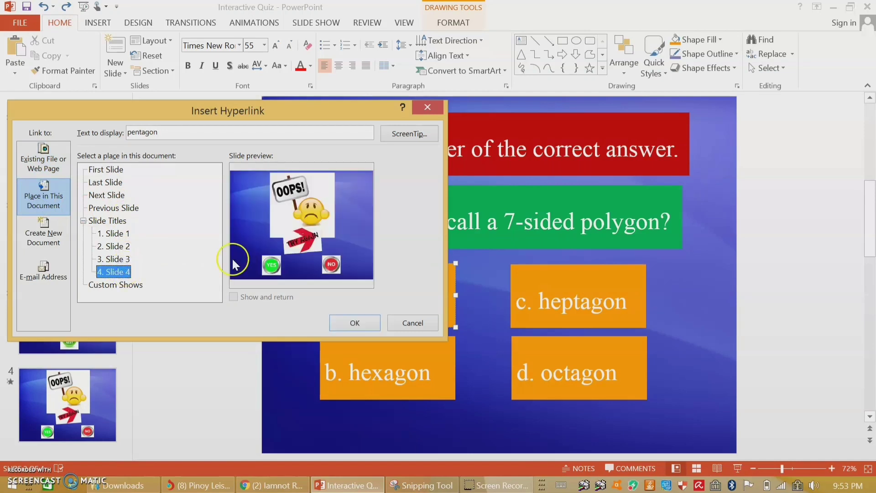
click(356, 325)
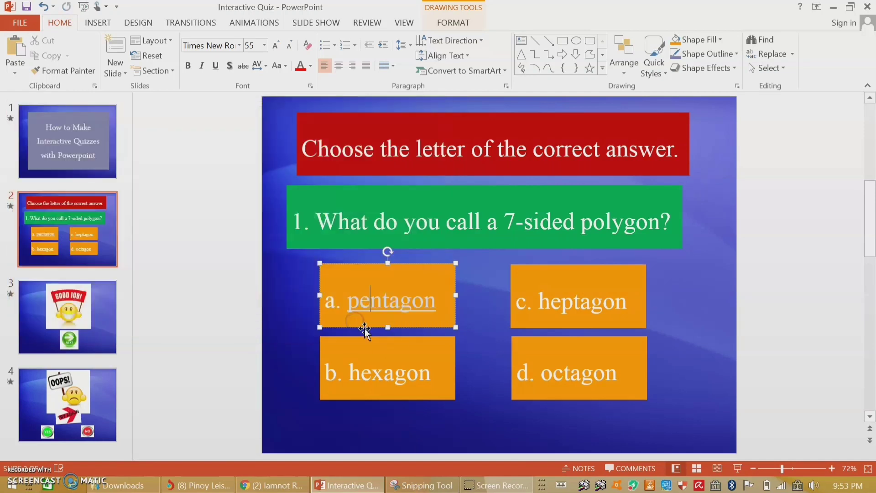
- Hyperlink the hexagon answer to slide 4, the Oops slide
click(378, 377)
right_click(383, 378)
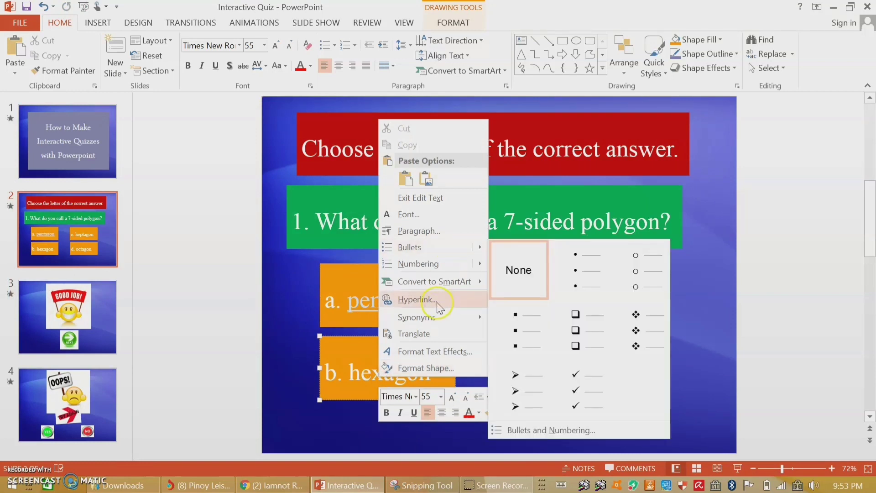
click(417, 299)
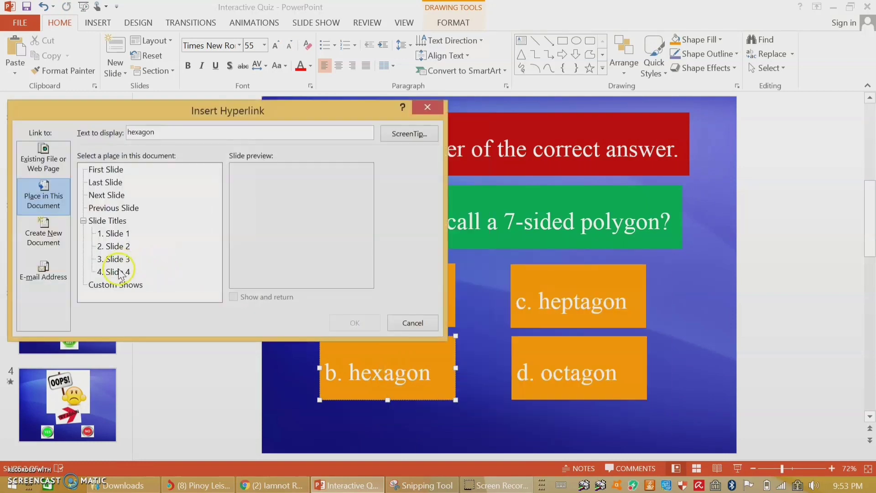
click(117, 272)
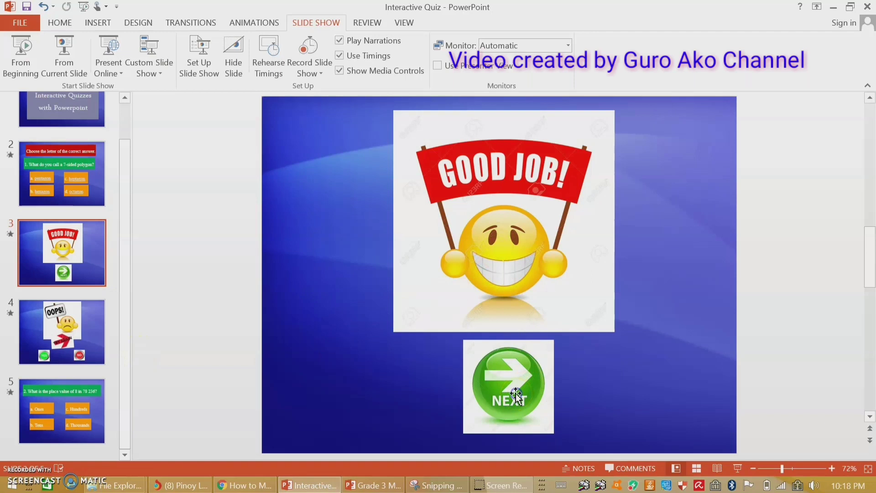
- Hyperlink the NEXT picture on the Good Job slide to slide 5, the place-value question
right_click(518, 401)
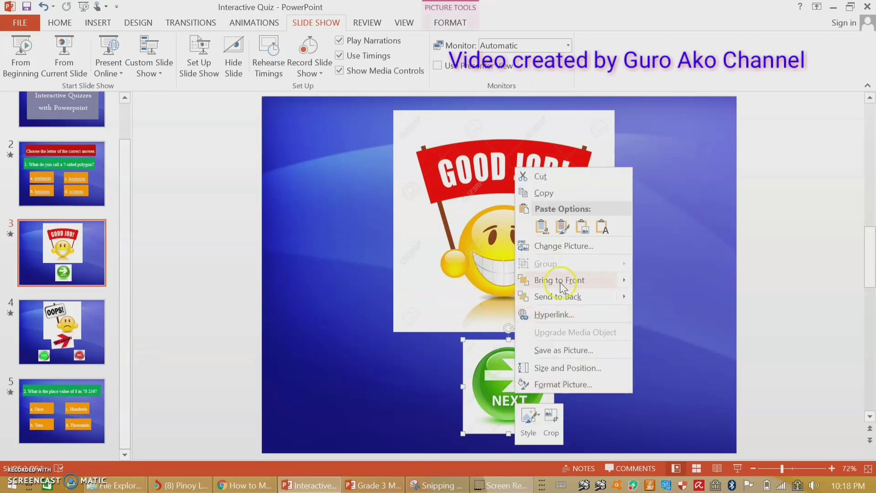
click(564, 316)
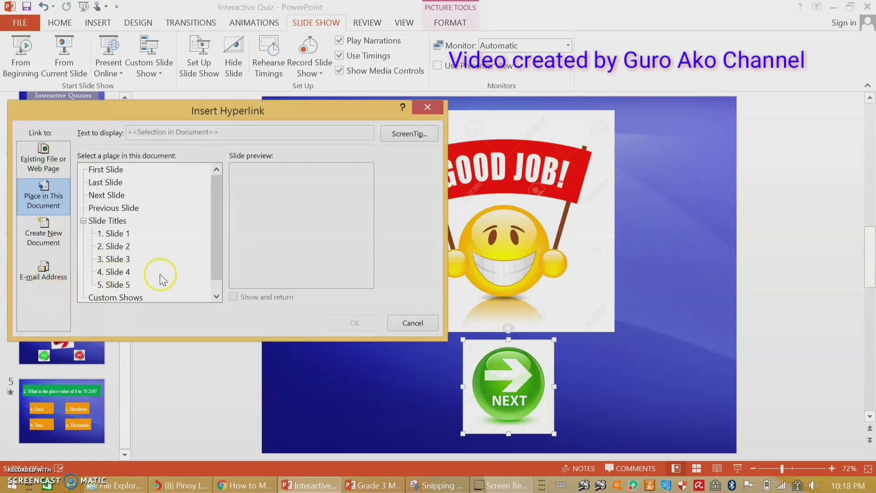
click(119, 287)
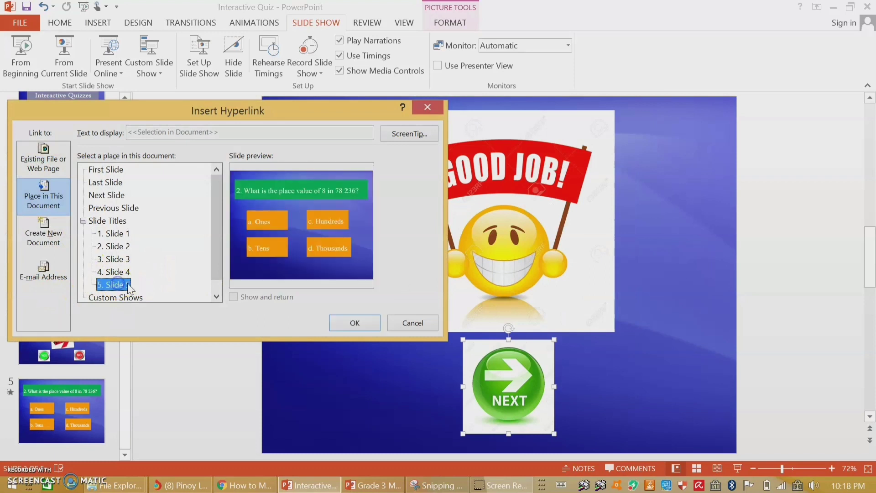
click(356, 324)
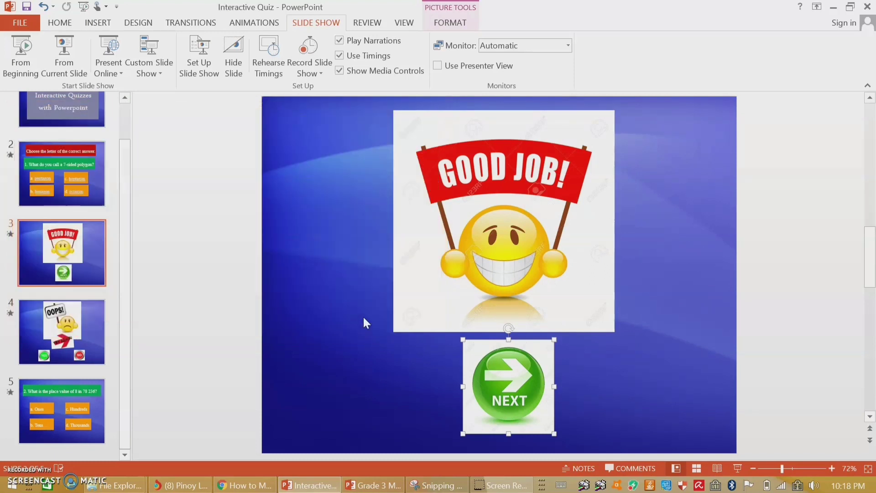
- On the Oops slide, hyperlink the YES picture back to slide 2, question one
click(88, 319)
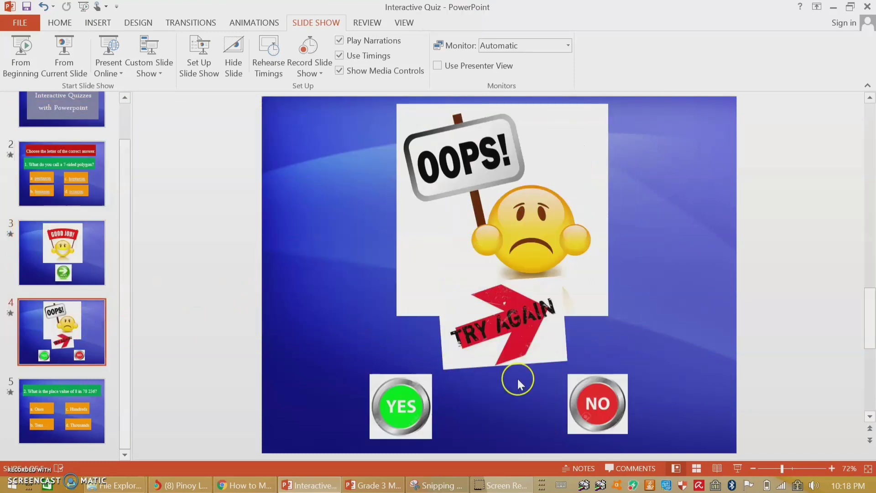
click(403, 413)
right_click(402, 414)
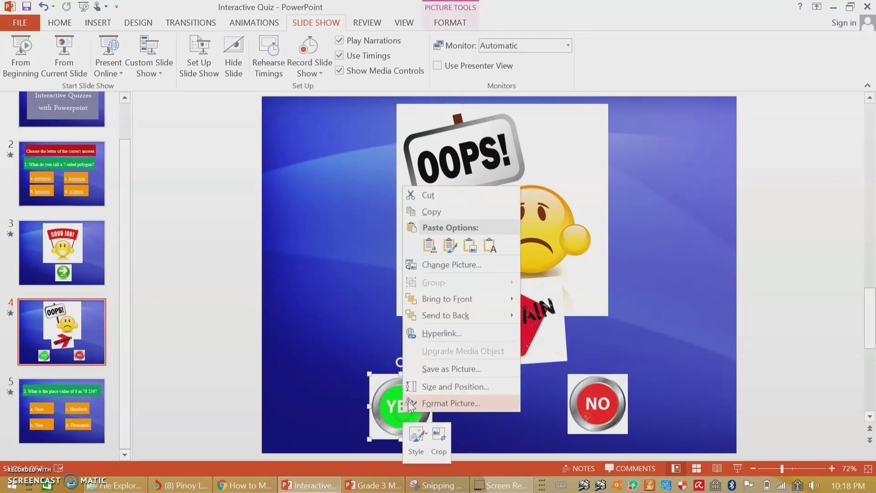
click(435, 333)
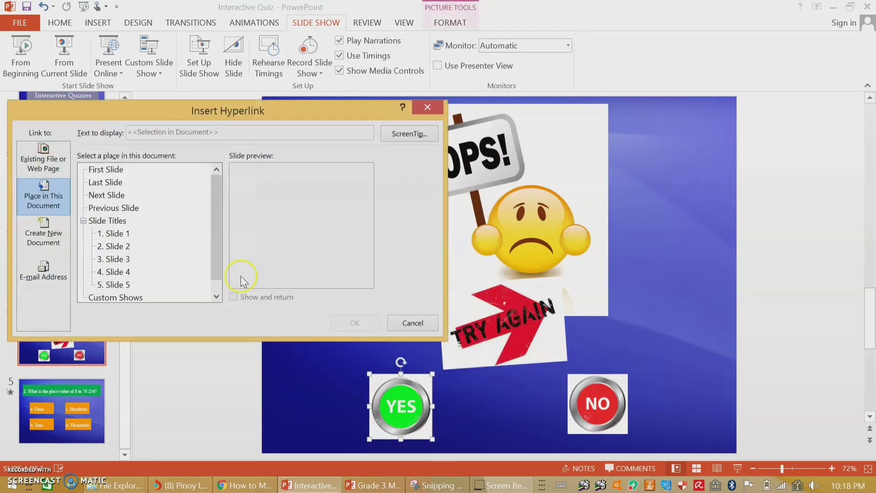
click(124, 248)
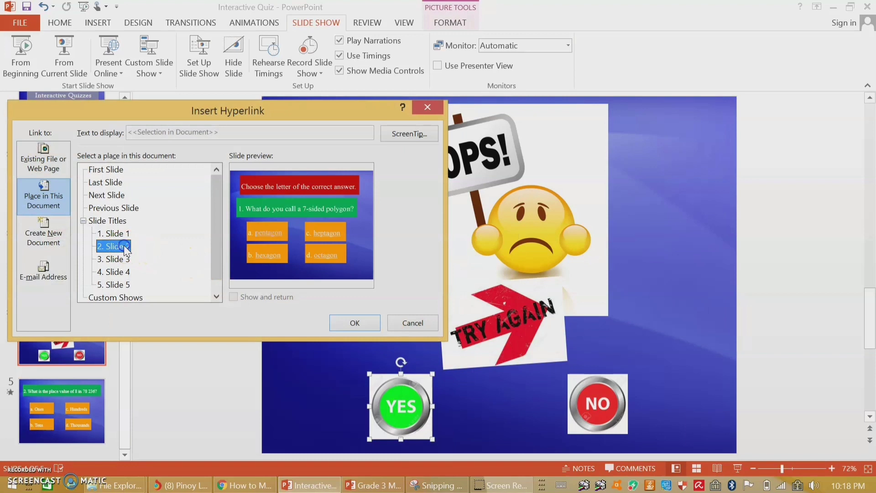
click(360, 321)
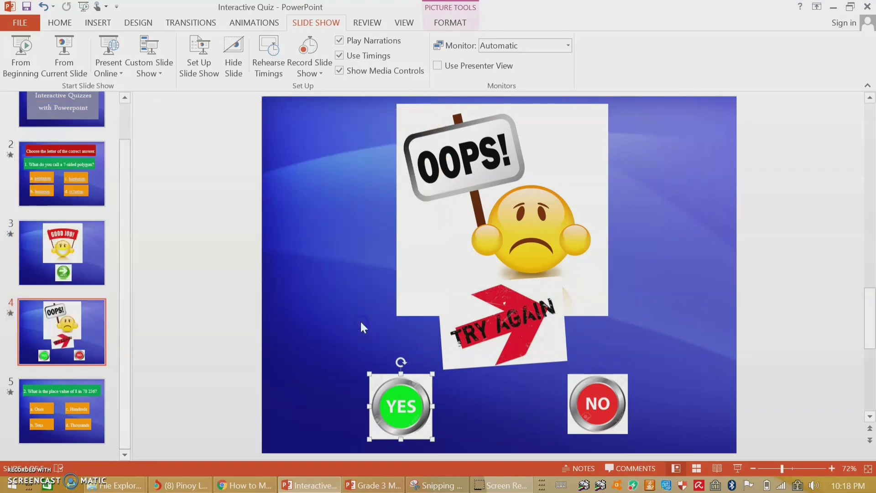
- Hyperlink the NO picture to slide 5, the second question
click(589, 405)
right_click(589, 405)
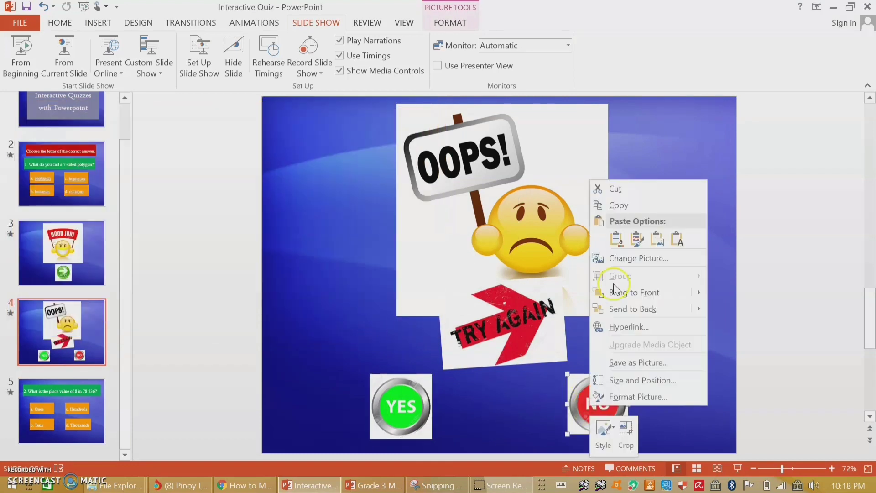
click(624, 327)
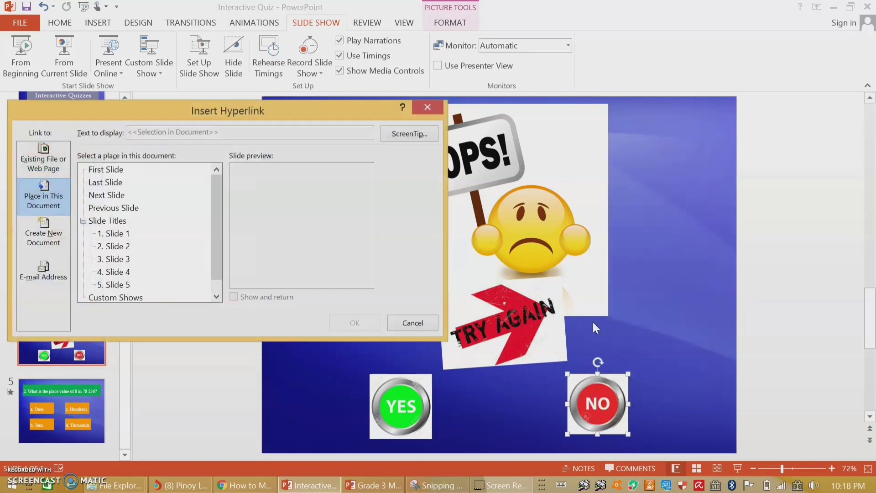
click(117, 285)
click(352, 323)
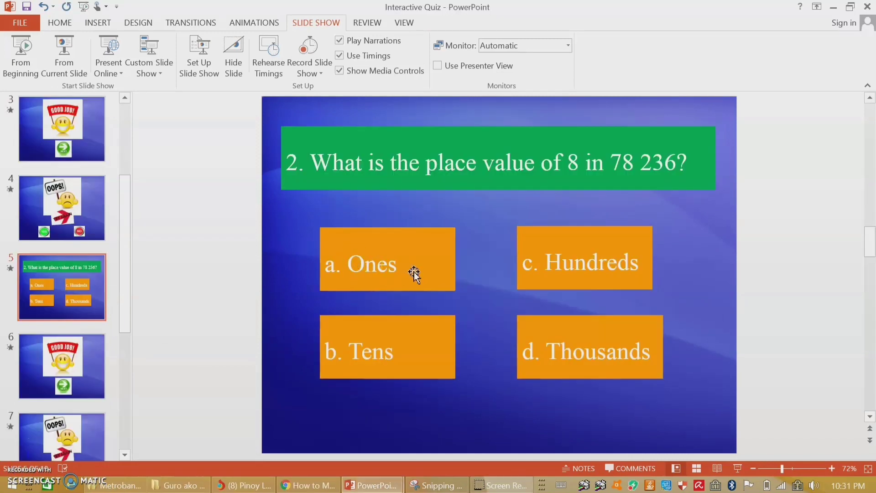
- Hyperlink the answer word Ones to slide 7, the Oops slide
drag(354, 266, 400, 269)
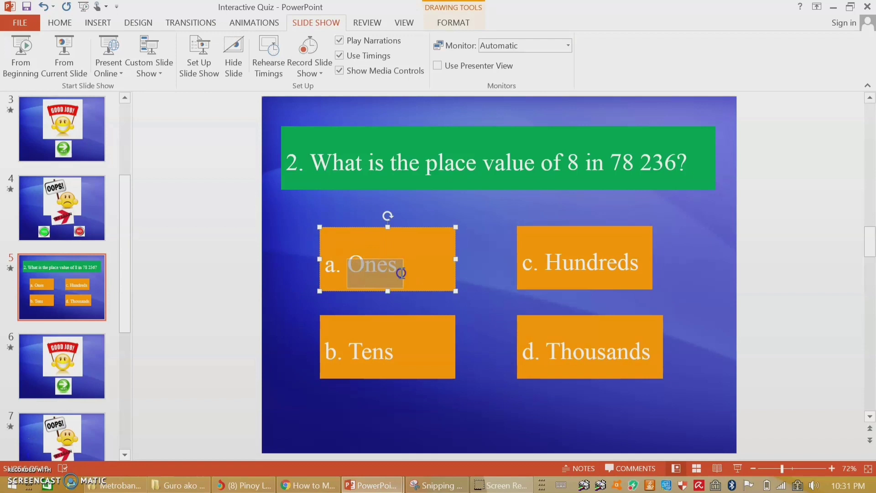
right_click(389, 267)
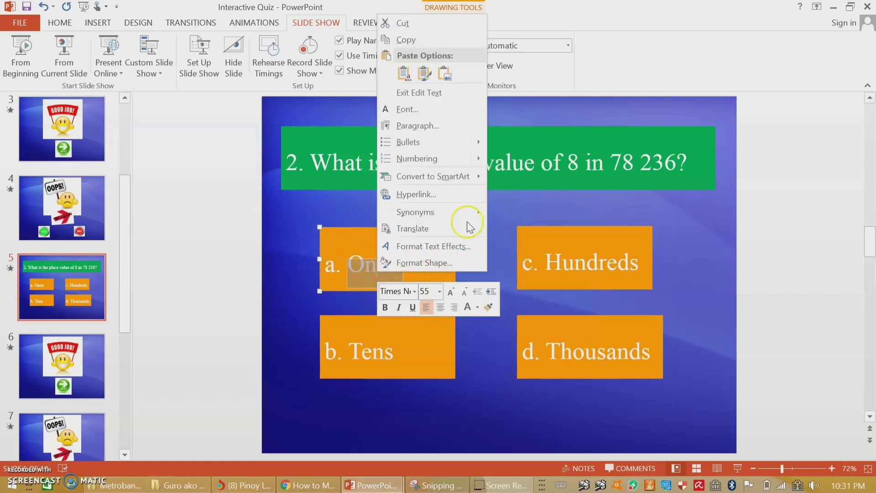
click(449, 193)
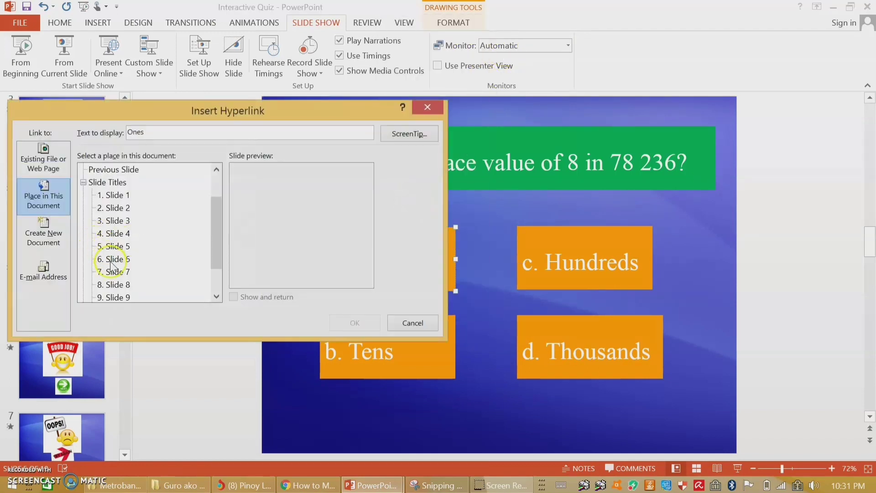
click(114, 258)
click(116, 272)
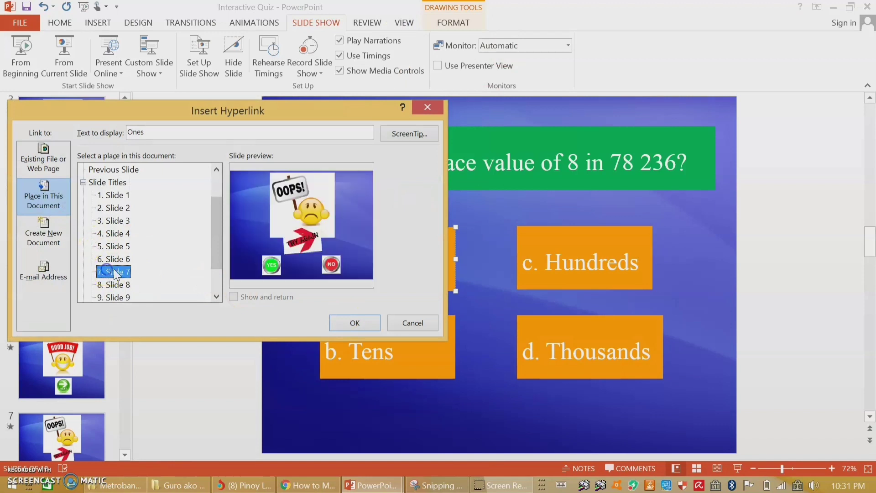
click(365, 332)
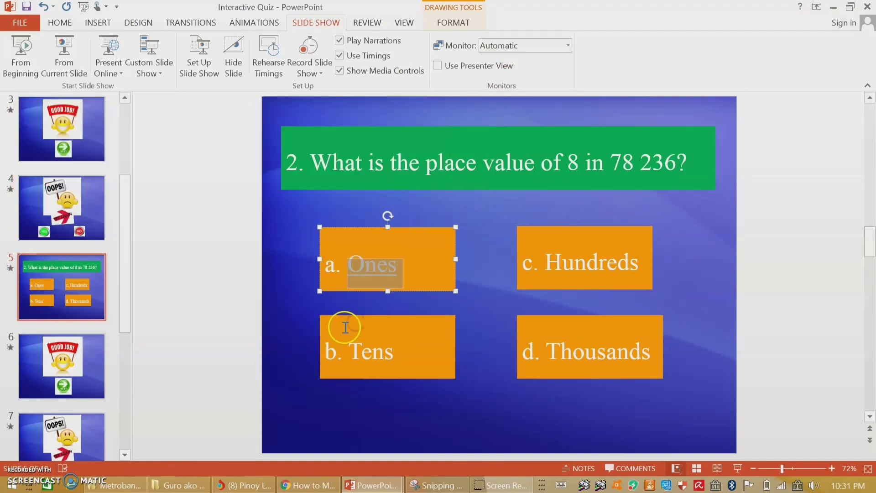
- Hyperlink the answer word Tens to slide 7, the Oops slide
mouse_move(324, 351)
mouse_down()
mouse_move(397, 358)
mouse_move(385, 359)
mouse_up()
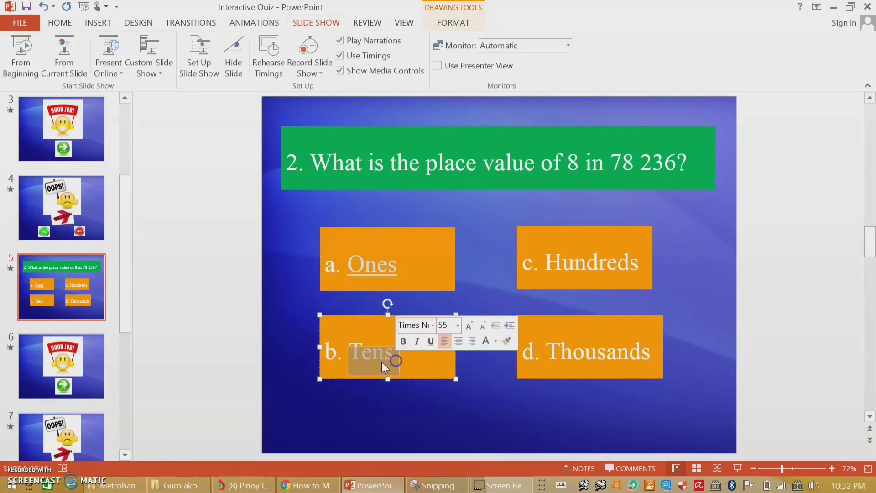
right_click(392, 359)
mouse_move(412, 233)
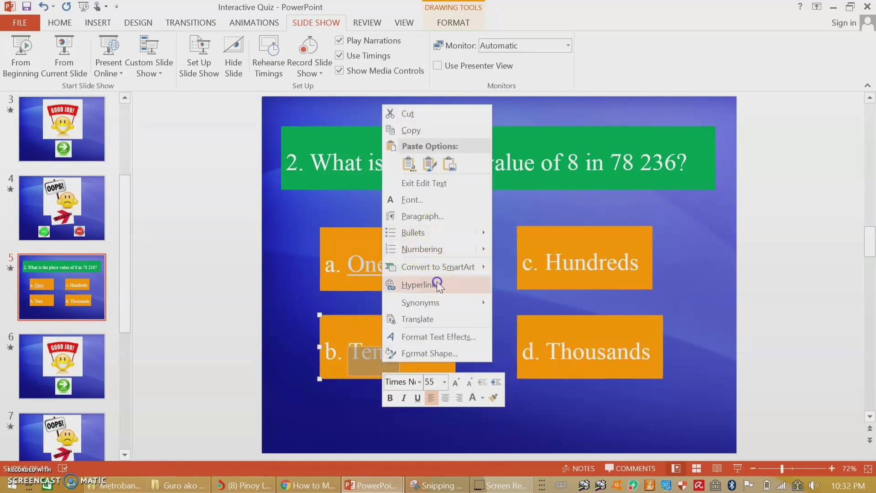
click(425, 284)
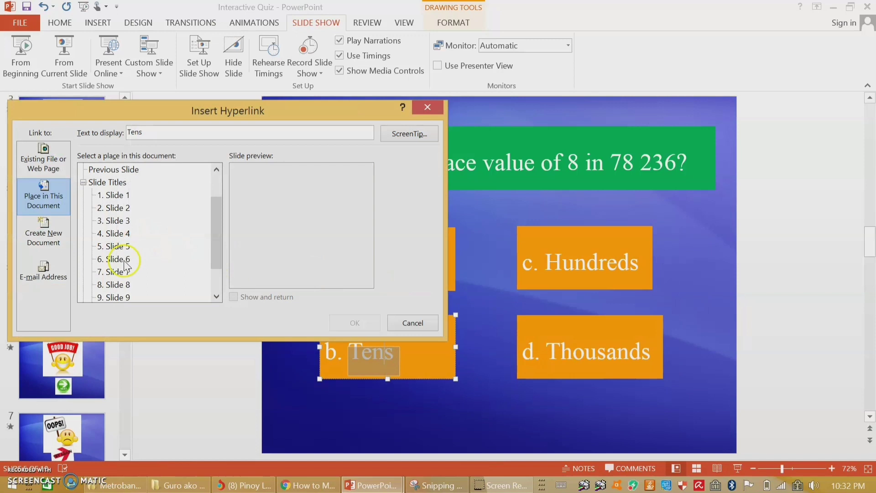
click(115, 271)
click(339, 320)
- Hyperlink the answer word Thousands to slide 6, the Good Job slide
double_click(619, 356)
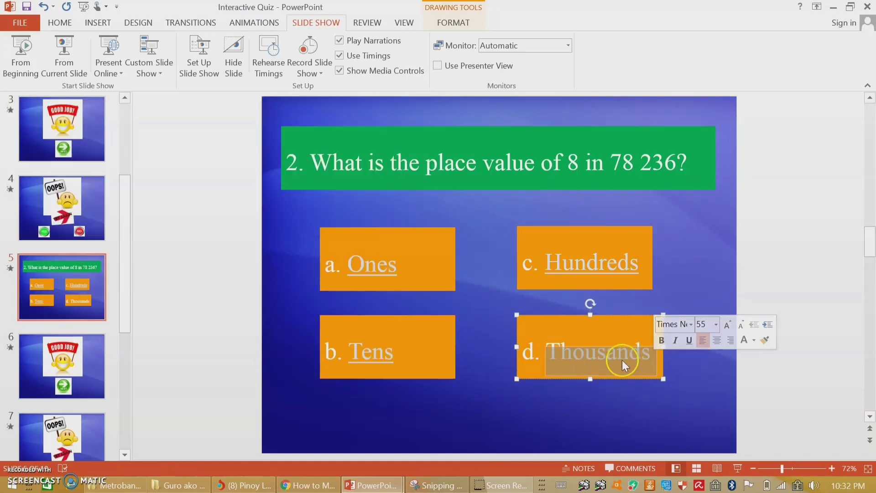
right_click(615, 366)
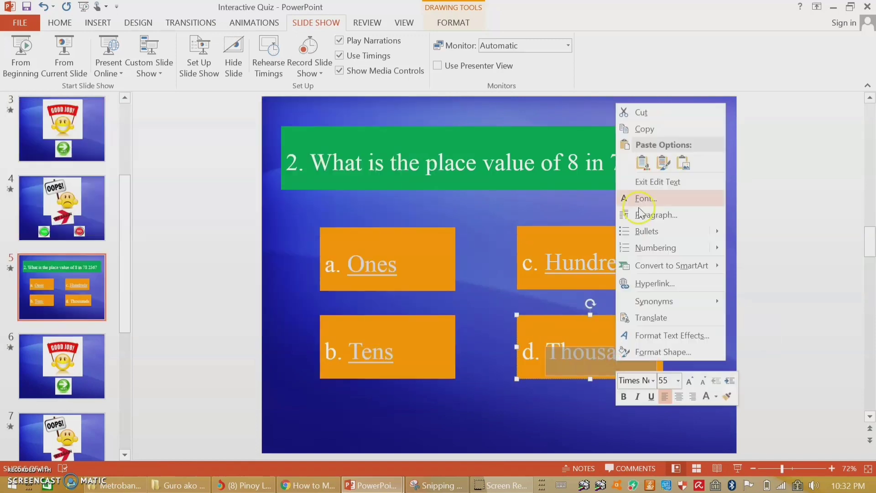
click(654, 284)
click(114, 261)
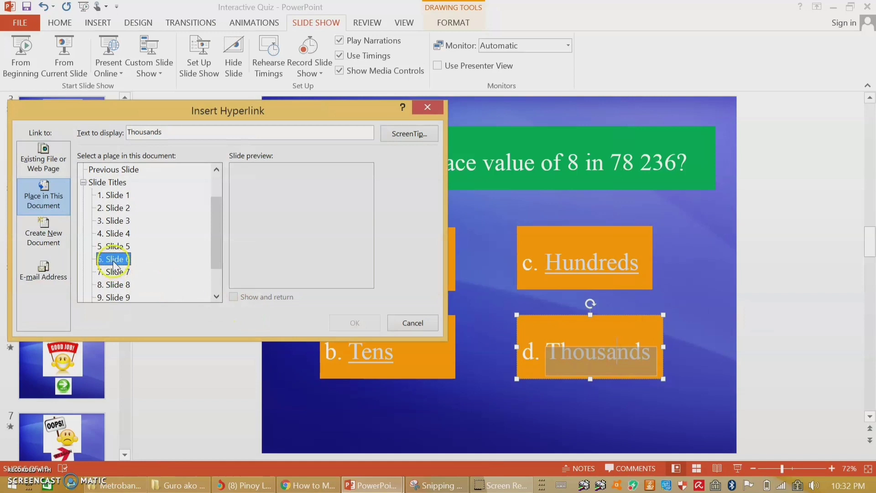
click(356, 326)
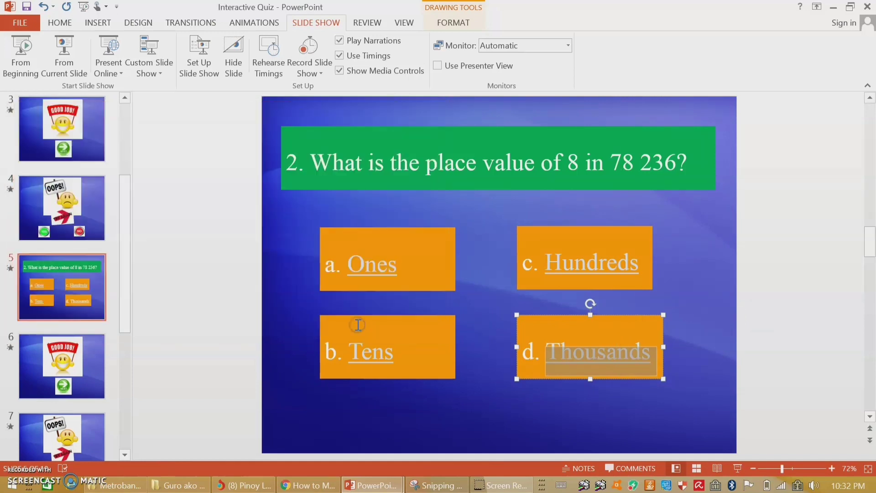
ctrl+click(599, 350)
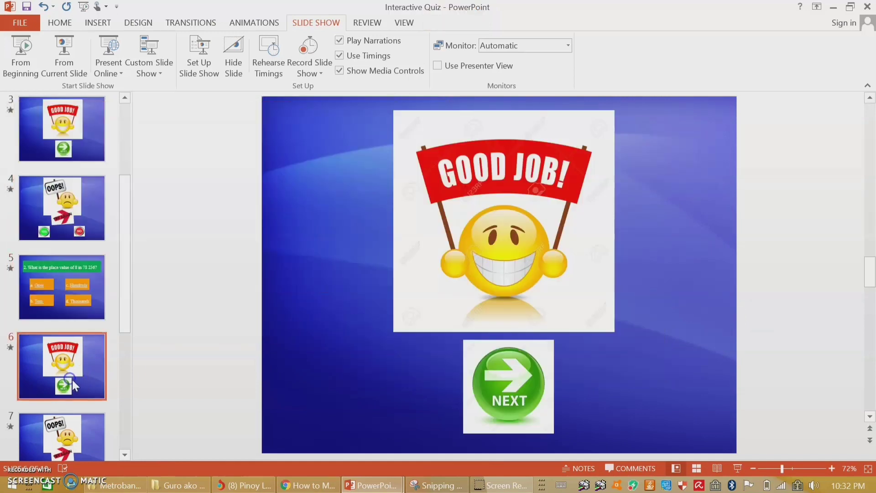
- Hyperlink the NEXT picture on the second Good Job slide to slide 8, question three
right_click(516, 384)
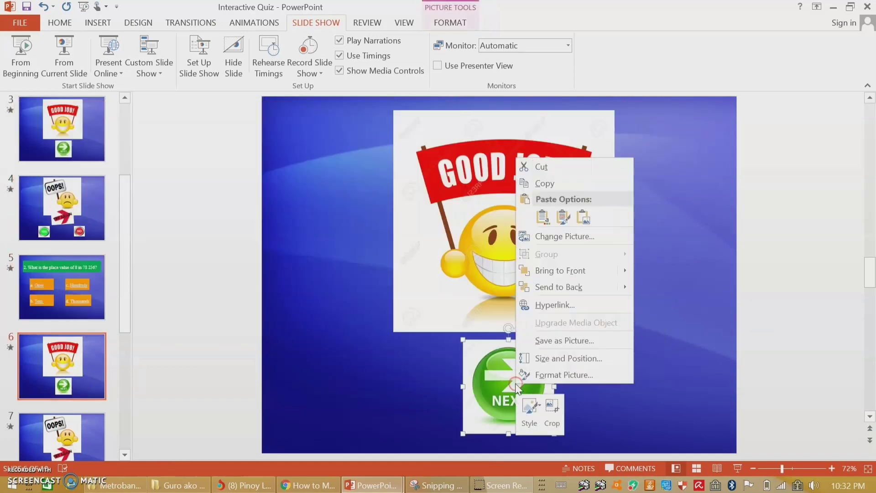
click(552, 306)
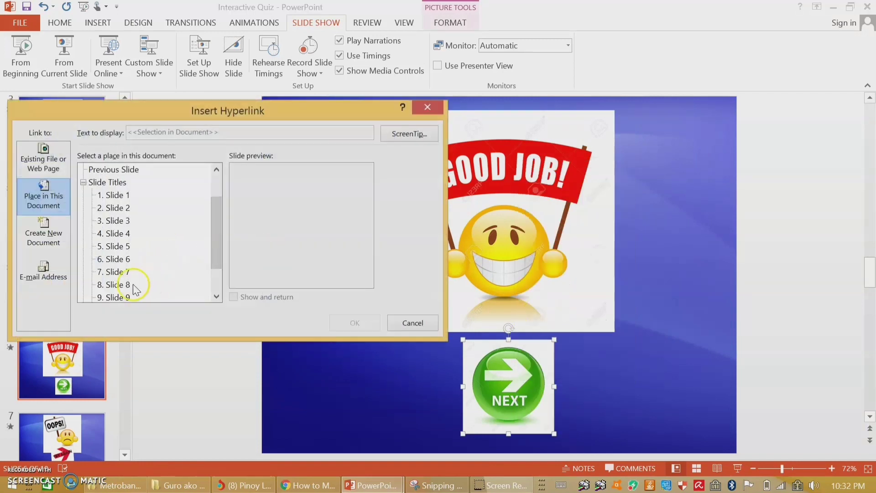
click(117, 285)
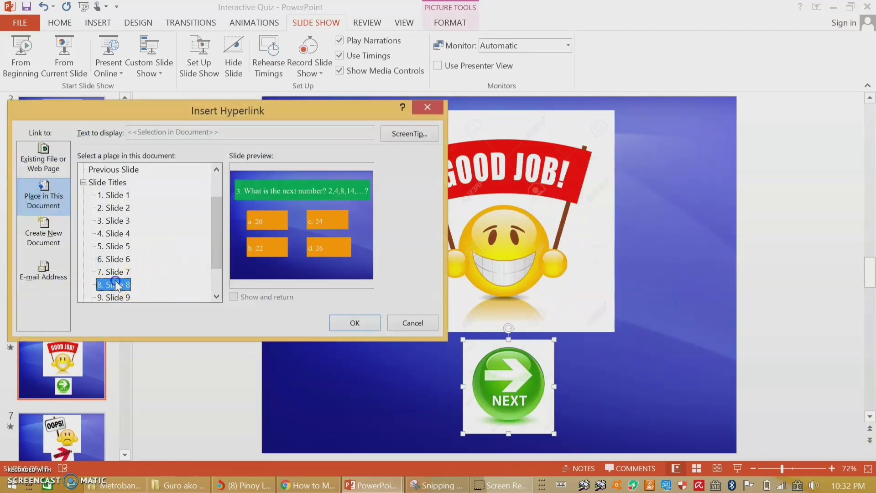
click(352, 326)
- On Oops slide 7, select the YES picture and bring up its right-click options
click(68, 431)
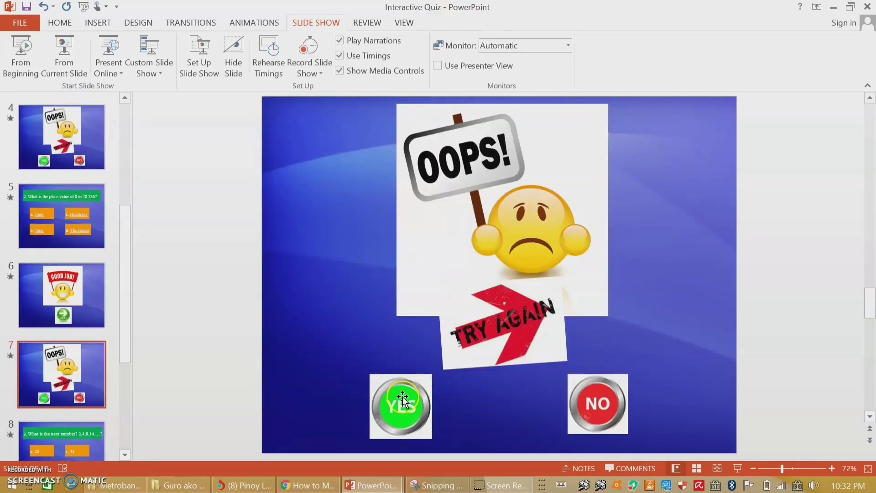
click(402, 401)
right_click(402, 402)
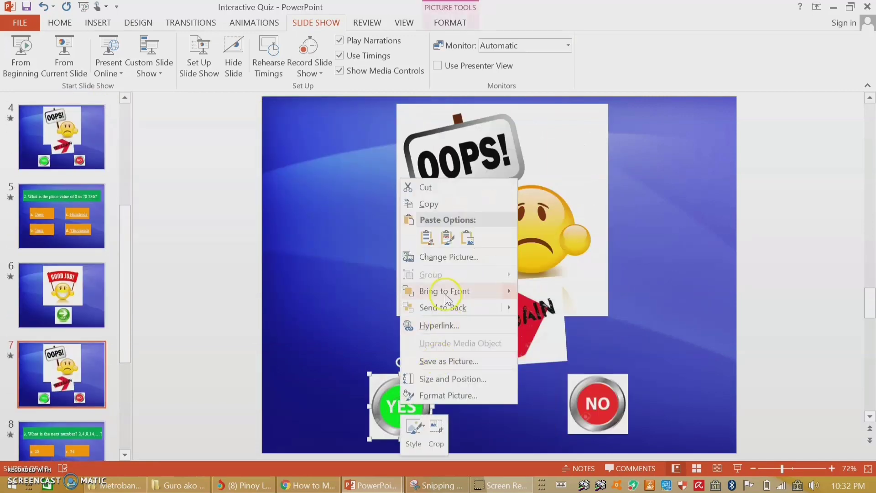